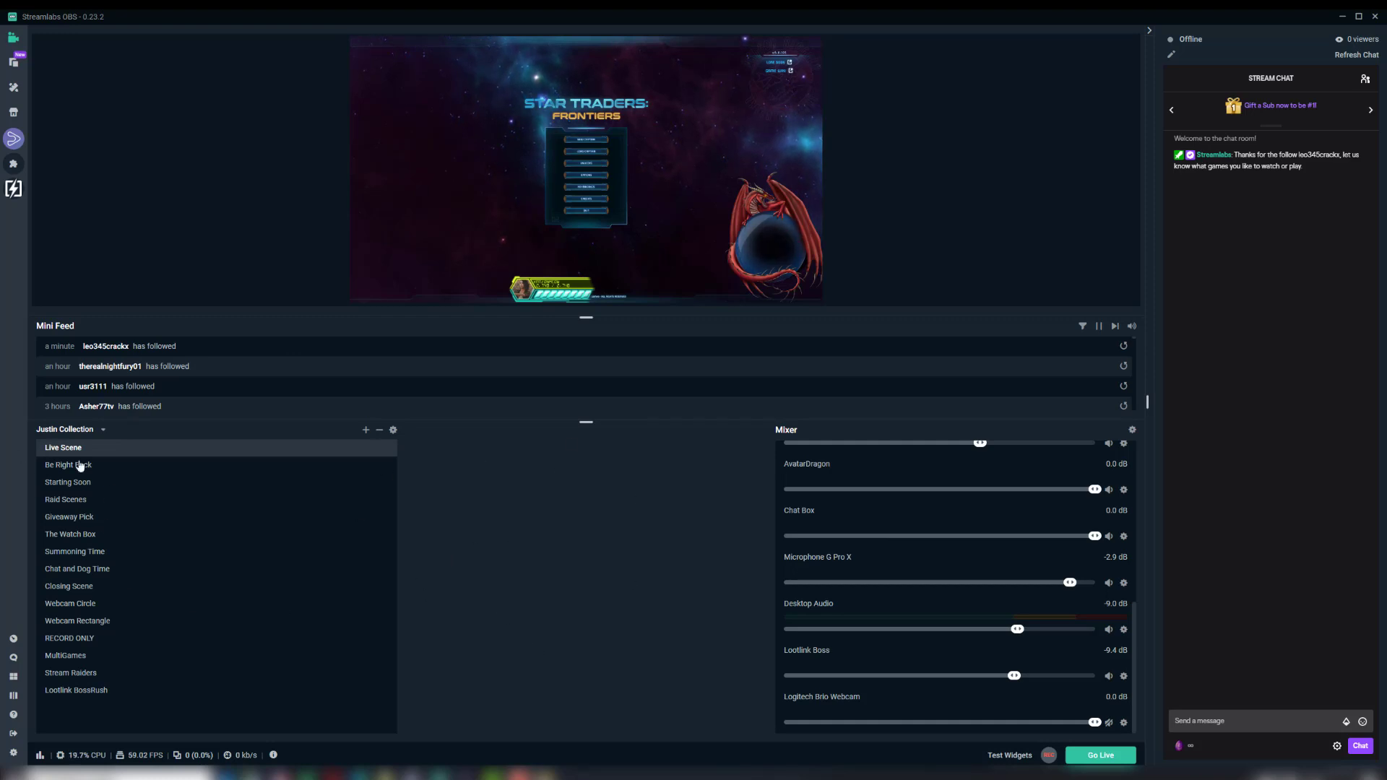
Step: Add the Source Selector element to the empty slot of the editor layout and save the changes
{"action": "scroll", "coordinate": [956, 547], "scroll_direction": "up", "scroll_amount": 3}
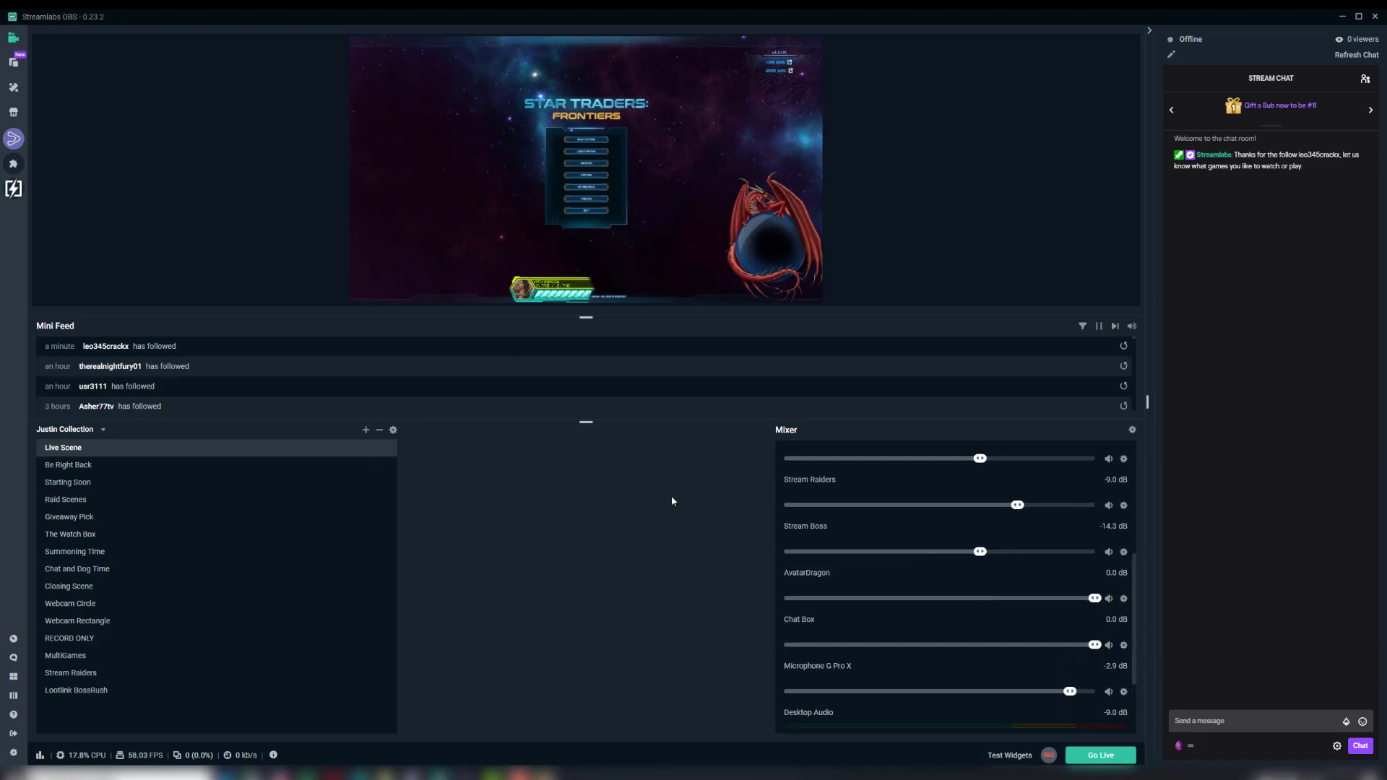
{"action": "left_click", "coordinate": [13, 679]}
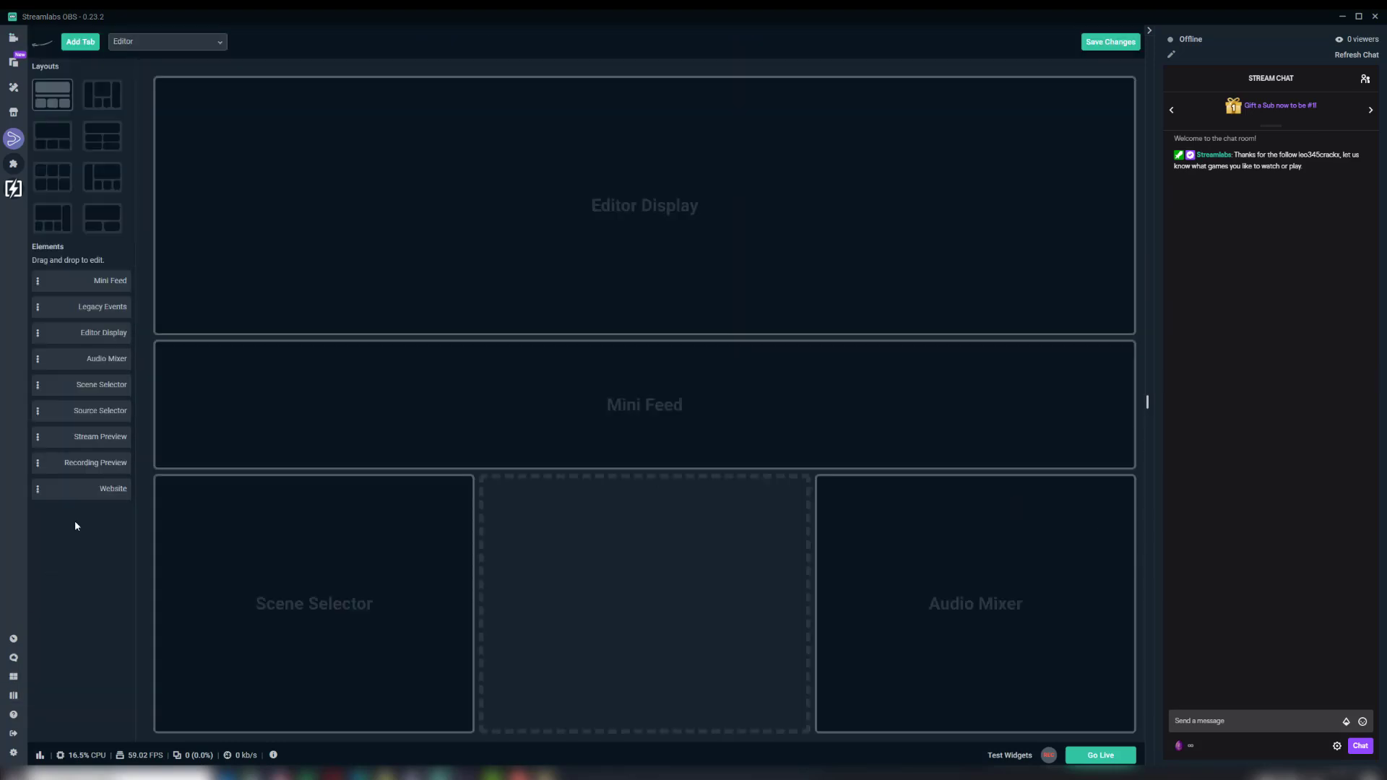
{"action": "left_click_drag", "start_coordinate": [86, 415], "coordinate": [611, 561]}
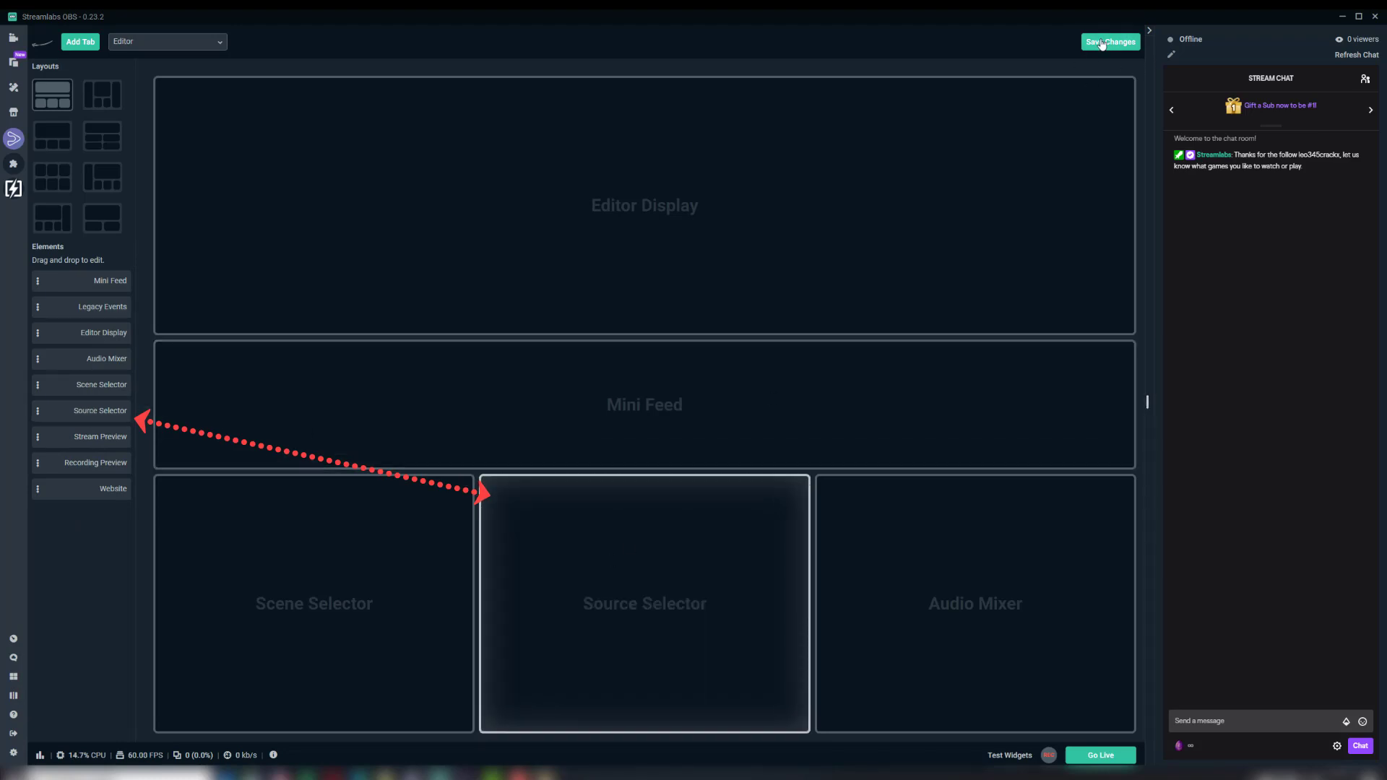
{"action": "left_click", "coordinate": [1102, 44]}
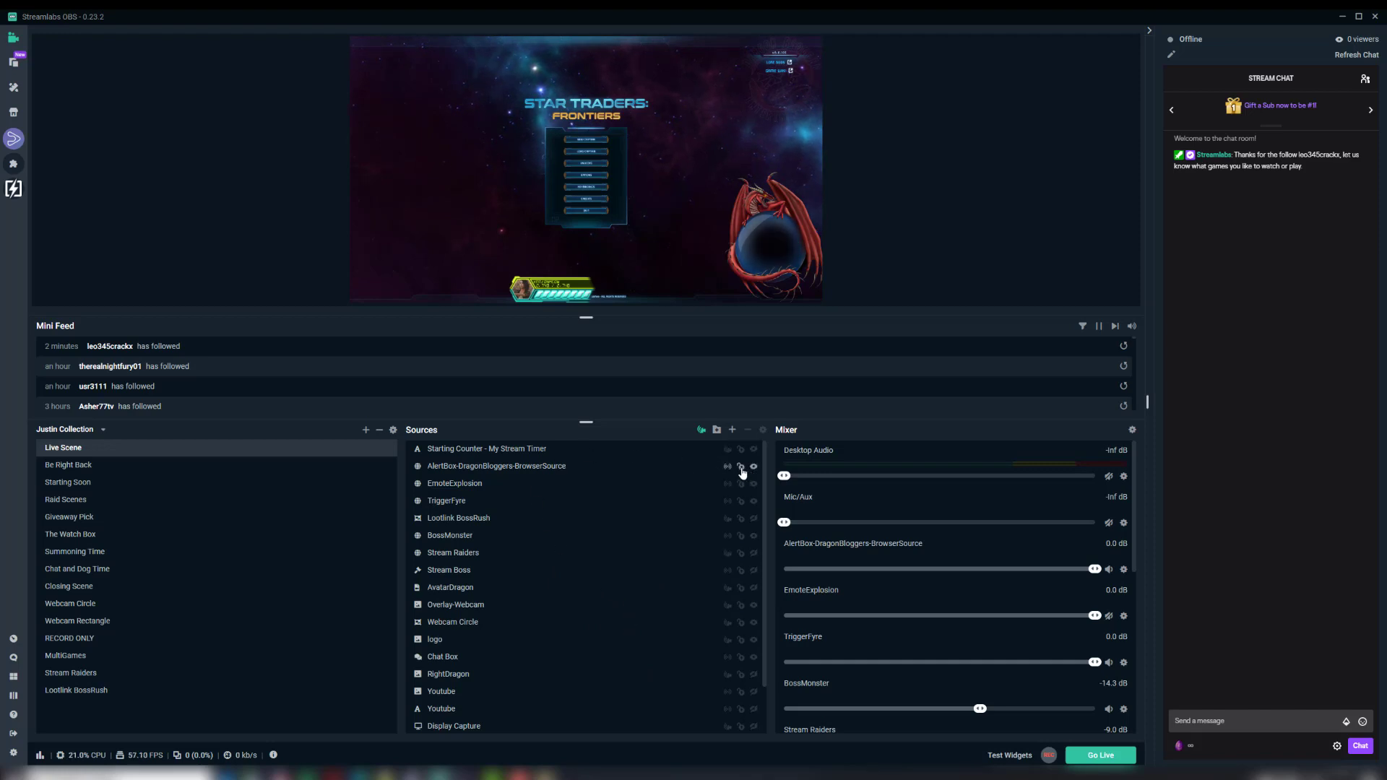
Step: Lock the BossMonster source and undo the accidental EmoteExplosion move made while testing the lock in the preview
{"action": "left_click", "coordinate": [474, 547]}
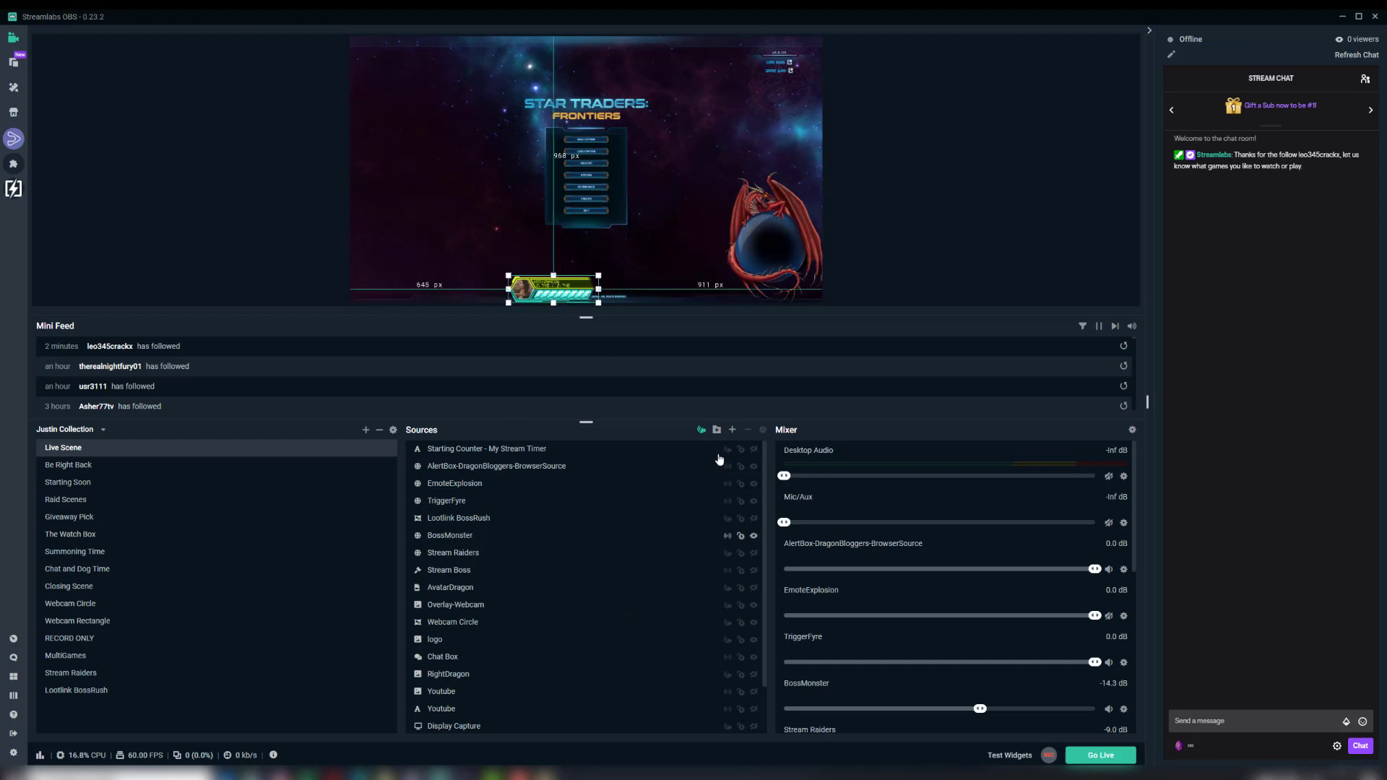
{"action": "left_click", "coordinate": [741, 537]}
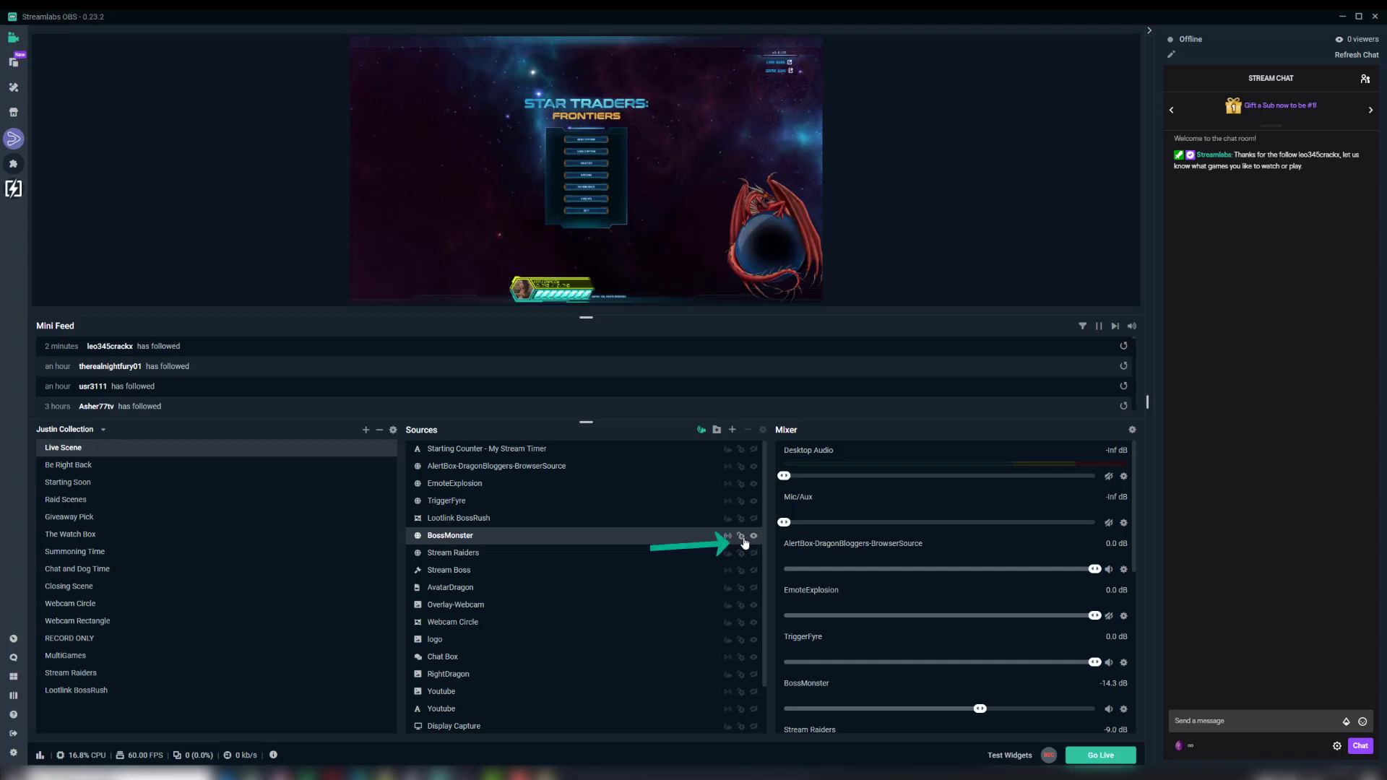
{"action": "left_click", "coordinate": [539, 284]}
{"action": "left_click", "coordinate": [556, 290]}
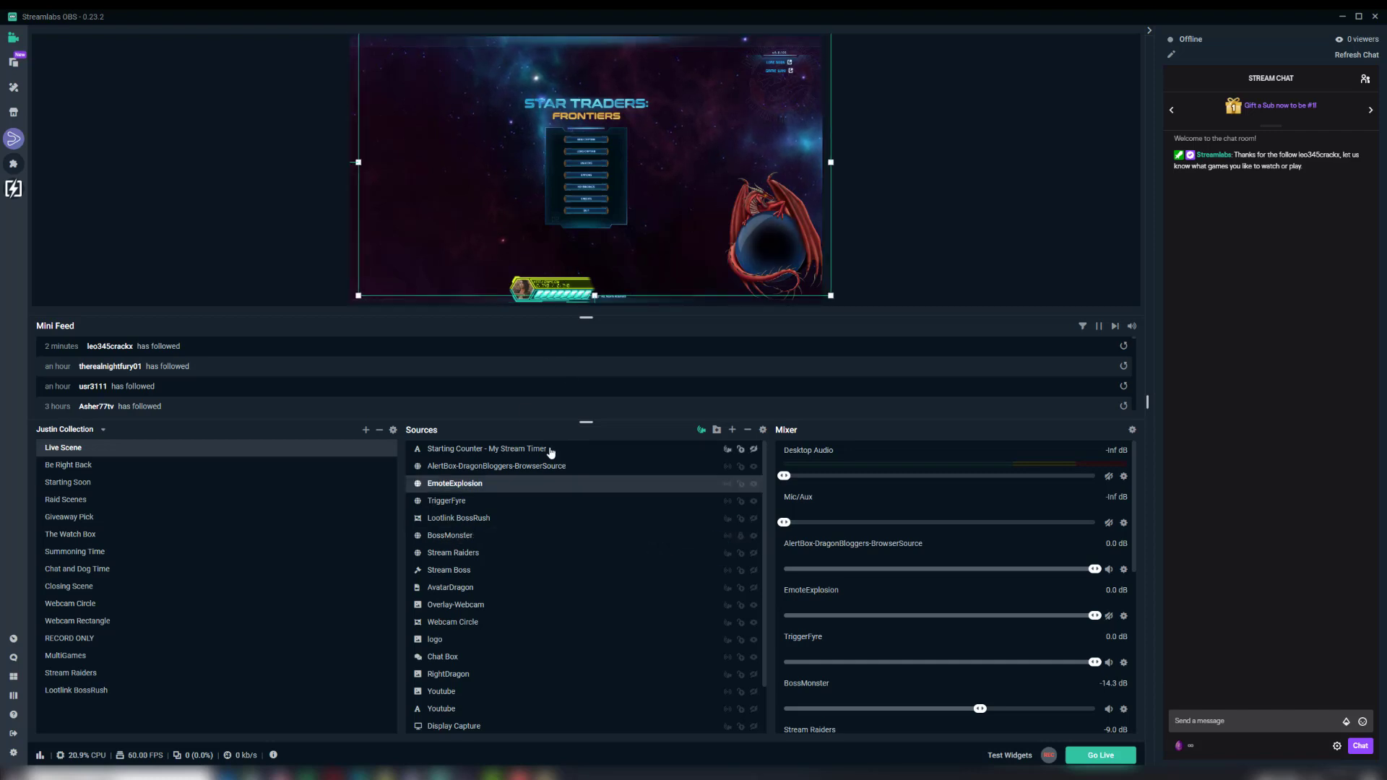
{"action": "key", "text": "ctrl+z"}
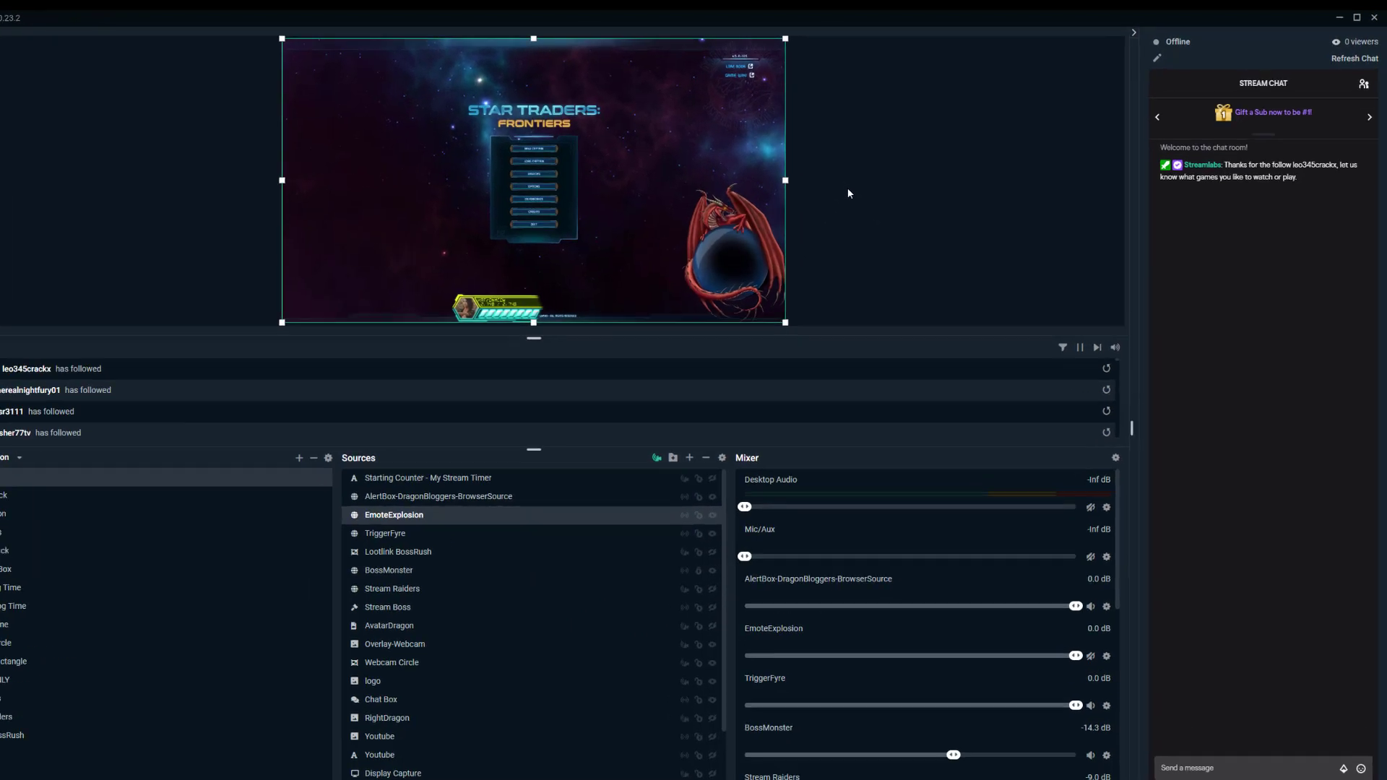
Step: Lock all sources of the Live Scene at once, and unlock them all again
{"action": "right_click", "coordinate": [880, 176]}
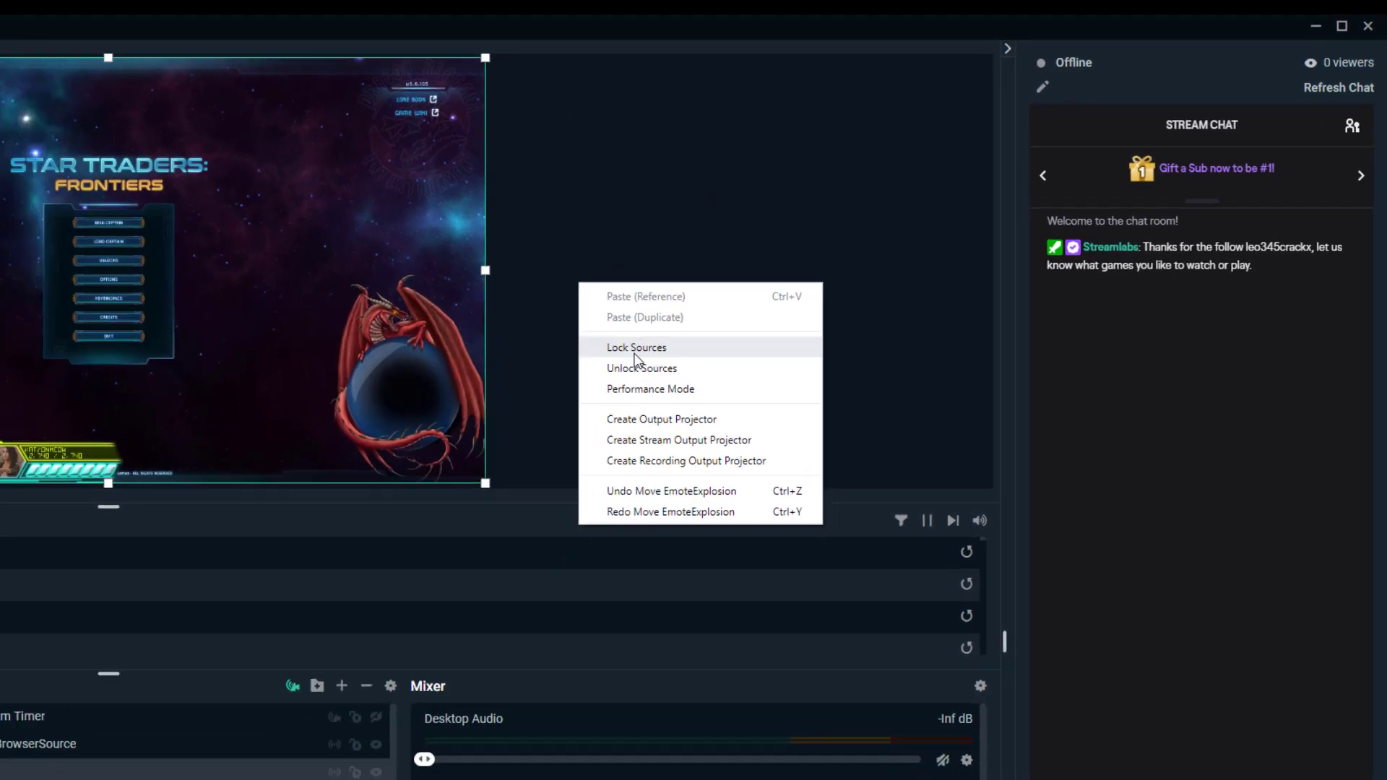
{"action": "left_click", "coordinate": [535, 397]}
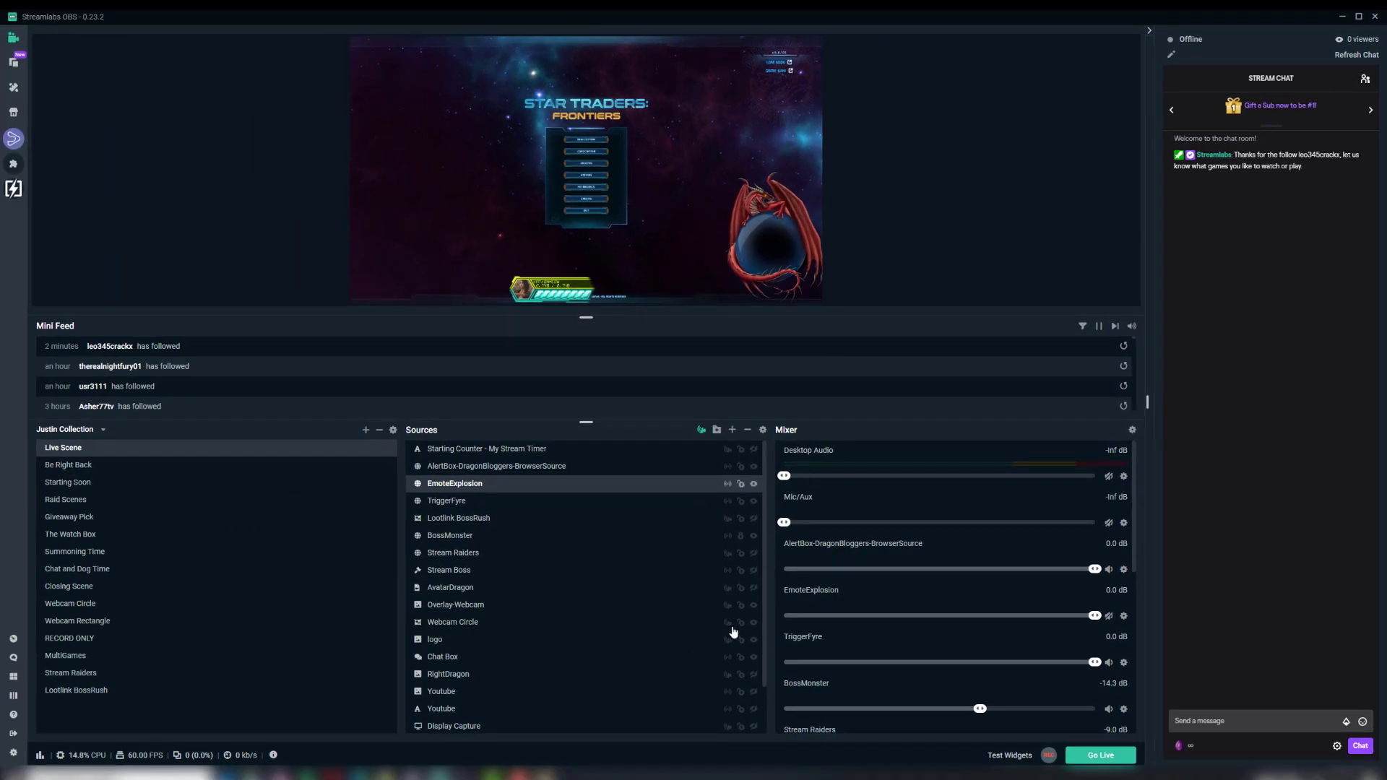
{"action": "right_click", "coordinate": [874, 222]}
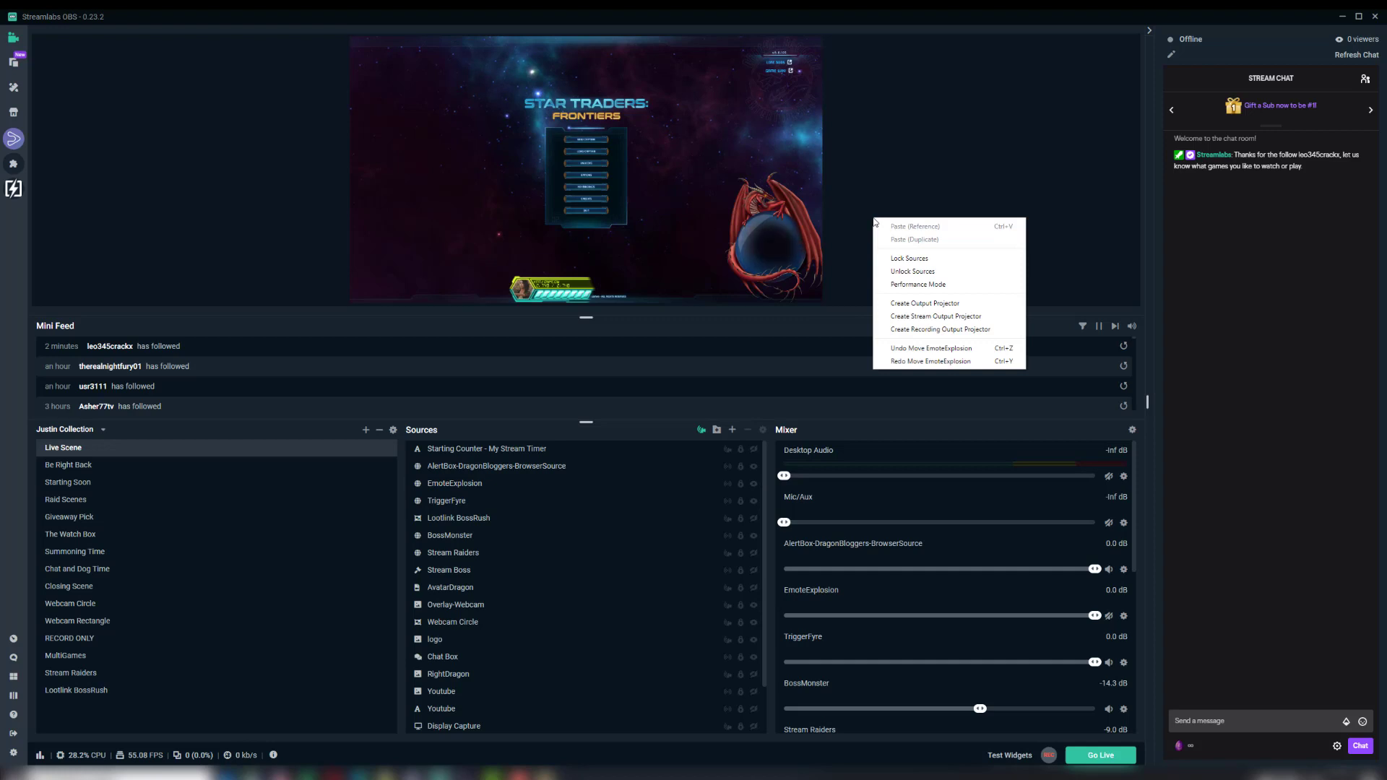
{"action": "left_click", "coordinate": [912, 272]}
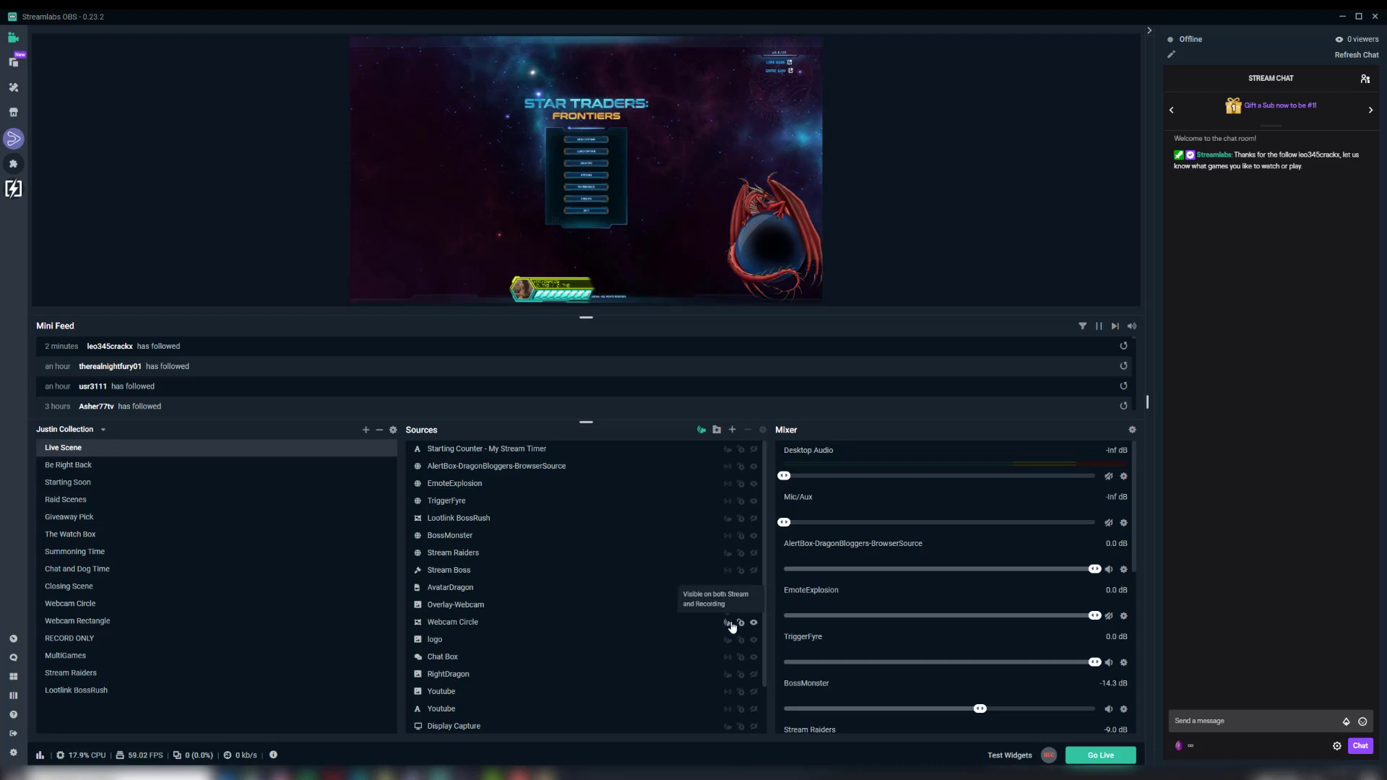
Step: Move the BossMonster widget up and slightly right in the preview, to about 682 px from the canvas's left edge and 103 px from its bottom
{"action": "left_click", "coordinate": [465, 535]}
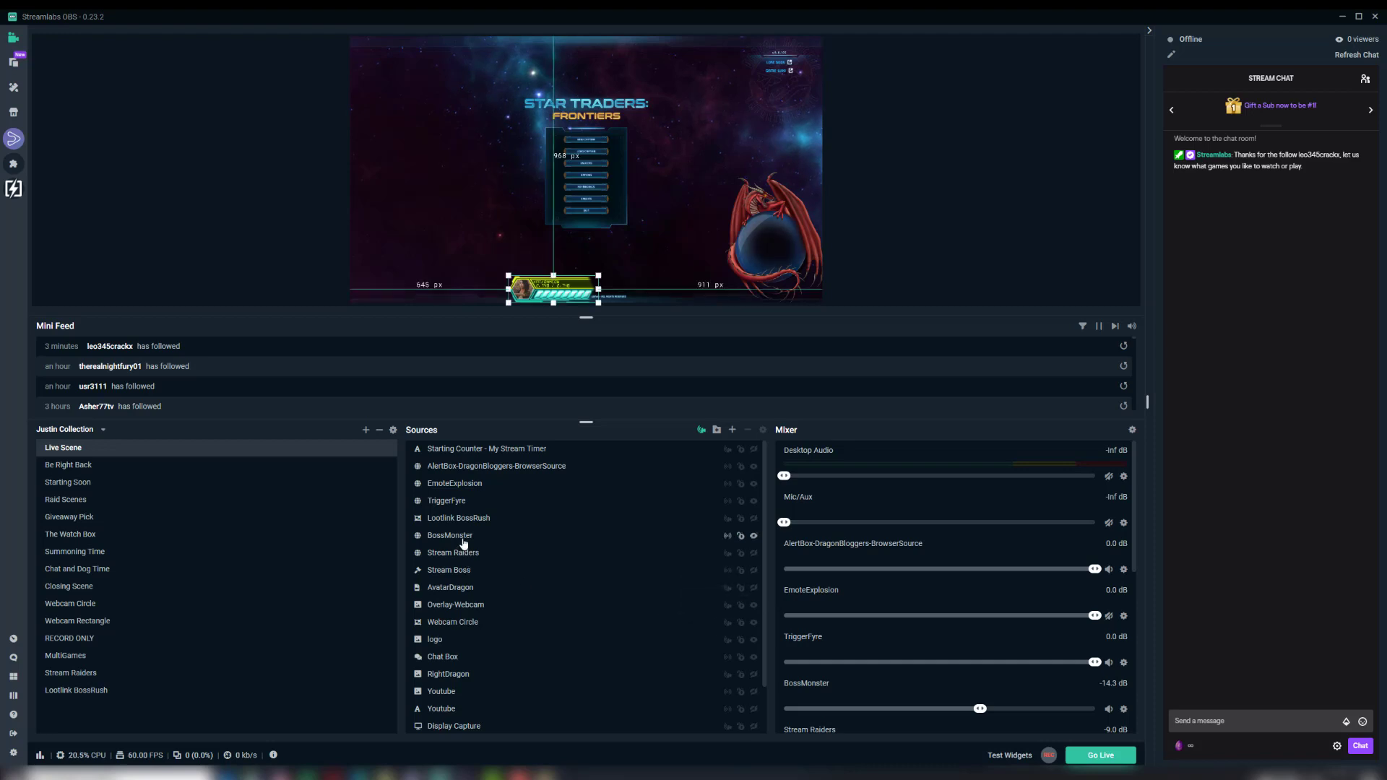
{"action": "left_click", "coordinate": [565, 283]}
{"action": "left_click_drag", "start_coordinate": [568, 278], "coordinate": [573, 253]}
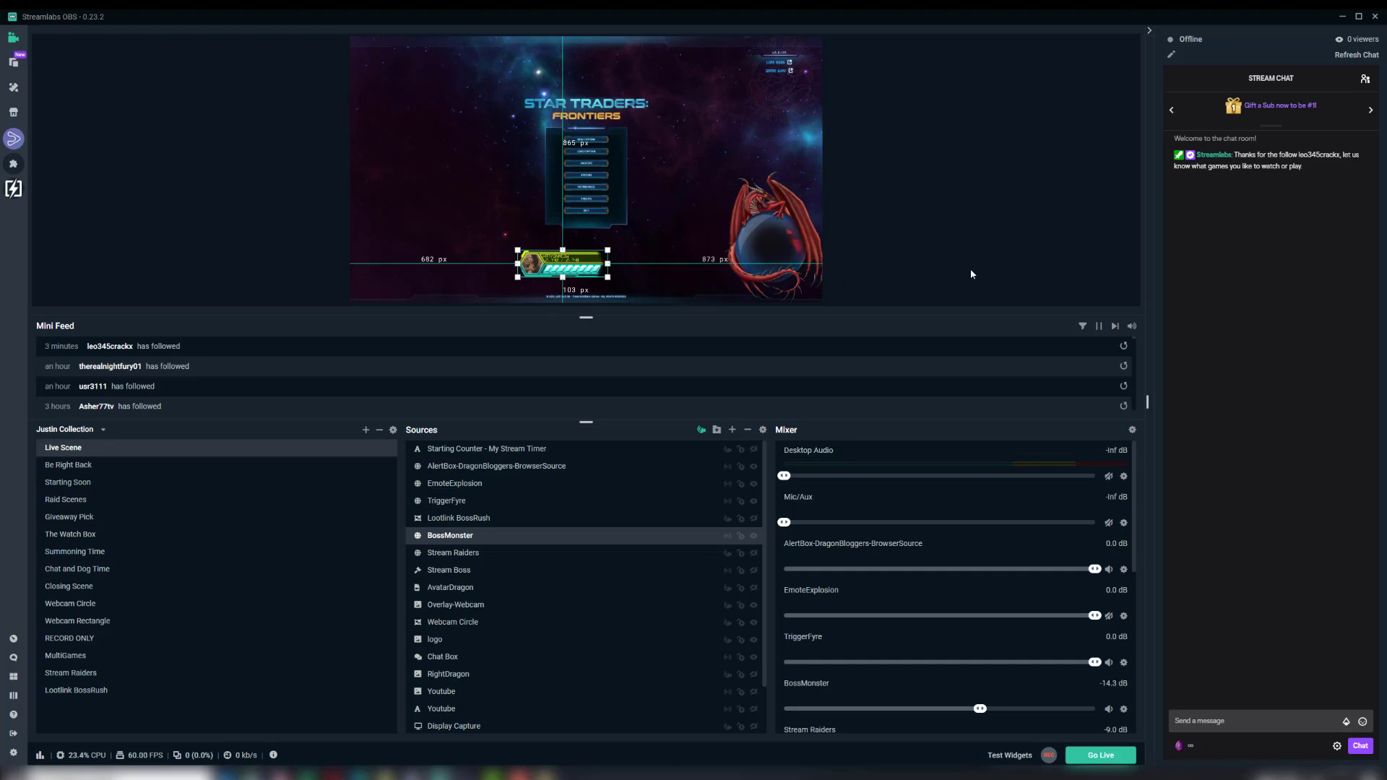
Step: Nudge the BossMonster widget down and left in small increments until it sits about 667 px from the canvas's left edge
{"action": "key", "text": "Down"}
{"action": "key", "text": "Down"}
{"action": "key", "text": "Down"}
{"action": "key", "text": "Down"}
{"action": "key", "text": "Down"}
{"action": "key", "text": "Down"}
{"action": "key", "text": "Down"}
{"action": "key", "text": "Down"}
{"action": "key", "text": "Down"}
{"action": "key", "text": "Down"}
{"action": "key", "text": "Down"}
{"action": "key", "text": "Down"}
{"action": "key", "text": "Down"}
{"action": "key", "text": "Down"}
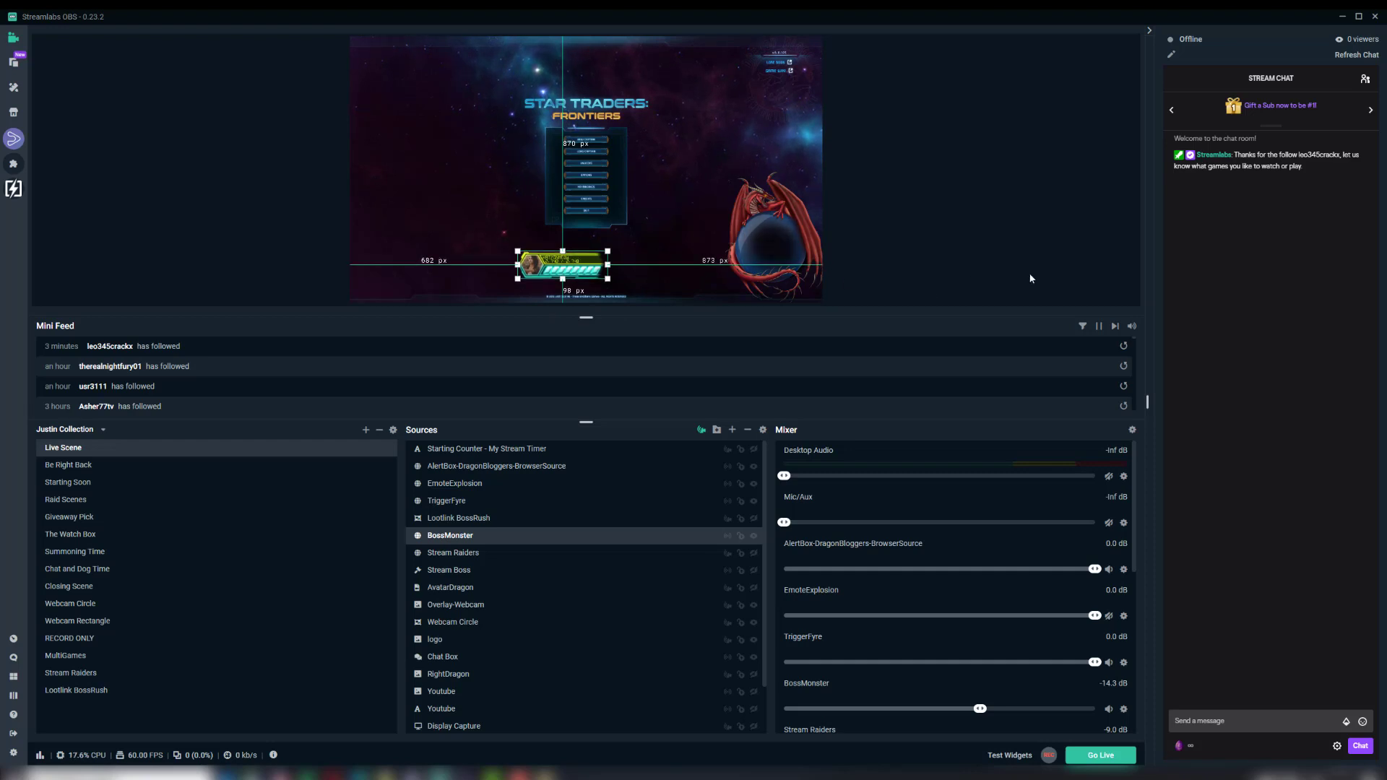
{"action": "key", "text": "Down"}
{"action": "key", "text": "Down"}
{"action": "key", "text": "Down"}
{"action": "key", "text": "Down"}
{"action": "key", "text": "Down"}
{"action": "key", "text": "Down"}
{"action": "key", "text": "Down"}
{"action": "key", "text": "Down"}
{"action": "key", "text": "Down"}
{"action": "key", "text": "Down"}
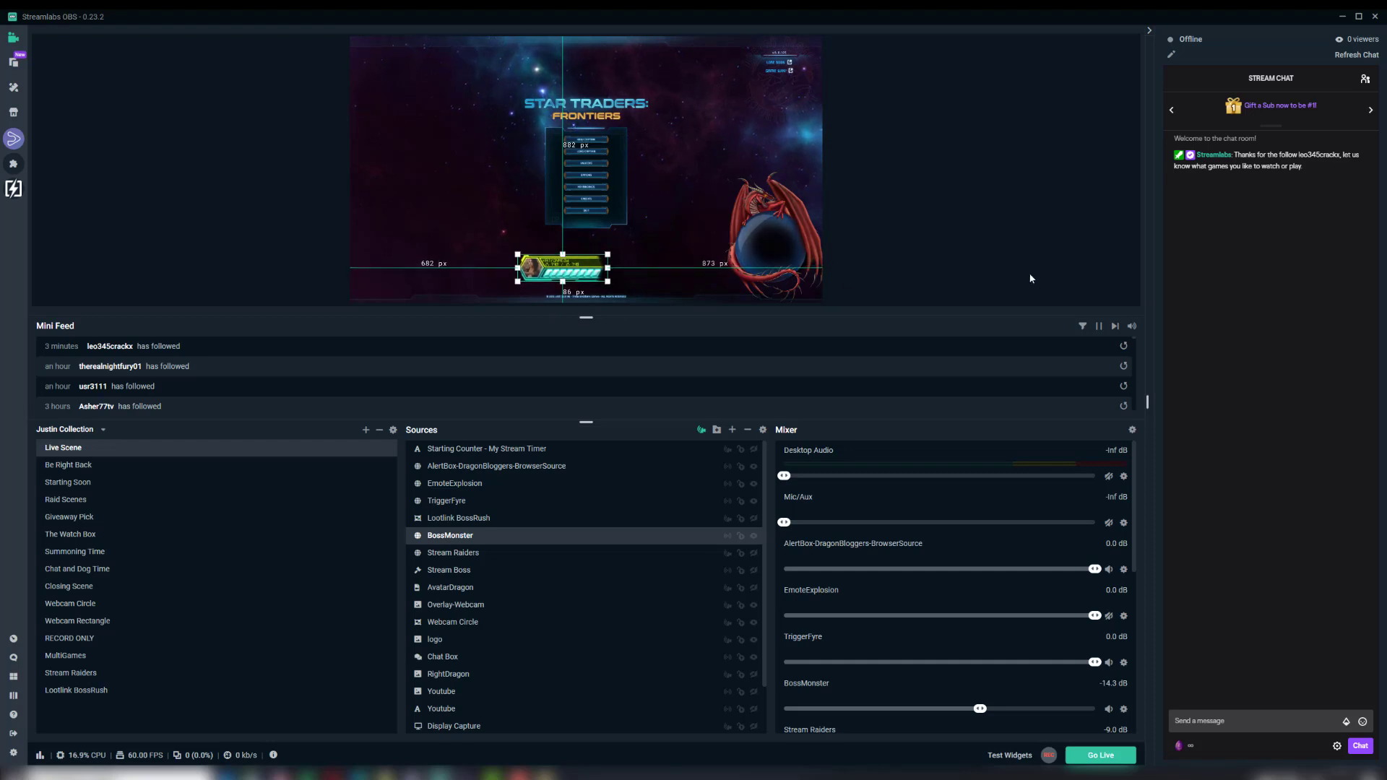
{"action": "key", "text": "Left"}
{"action": "key", "text": "Left"}
{"action": "key", "text": "Left"}
{"action": "key", "text": "Left"}
{"action": "key", "text": "Left"}
{"action": "key", "text": "Left"}
{"action": "key", "text": "Left"}
{"action": "key", "text": "Left"}
{"action": "key", "text": "Down"}
{"action": "key", "text": "Down"}
{"action": "key", "text": "Down"}
{"action": "key", "text": "Down"}
{"action": "key", "text": "Down"}
{"action": "key", "text": "Down"}
{"action": "key", "text": "Down"}
{"action": "key", "text": "Down"}
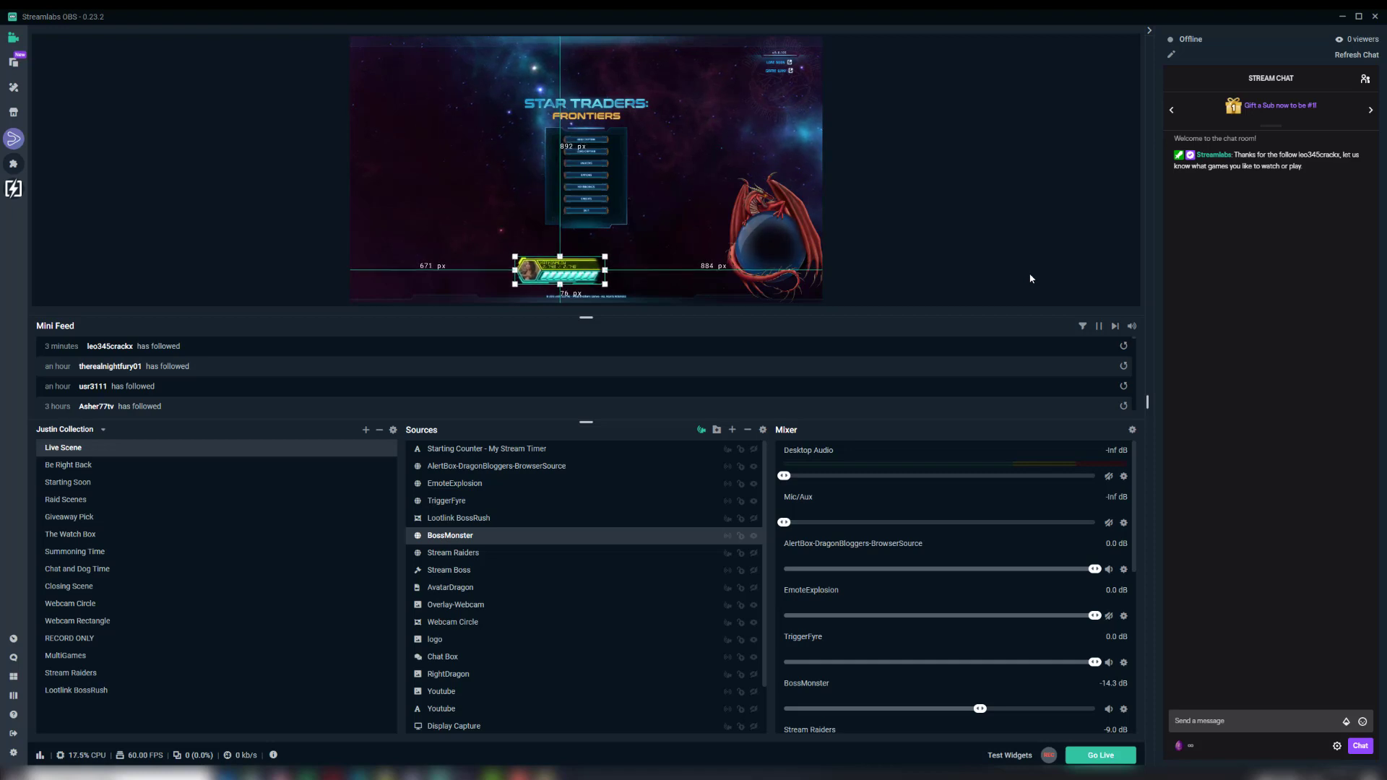
{"action": "key", "text": "Left"}
{"action": "key", "text": "Left"}
{"action": "key", "text": "Left"}
{"action": "key", "text": "Left"}
{"action": "key", "text": "Down"}
{"action": "key", "text": "Down"}
{"action": "key", "text": "Down"}
{"action": "key", "text": "Down"}
{"action": "key", "text": "Down"}
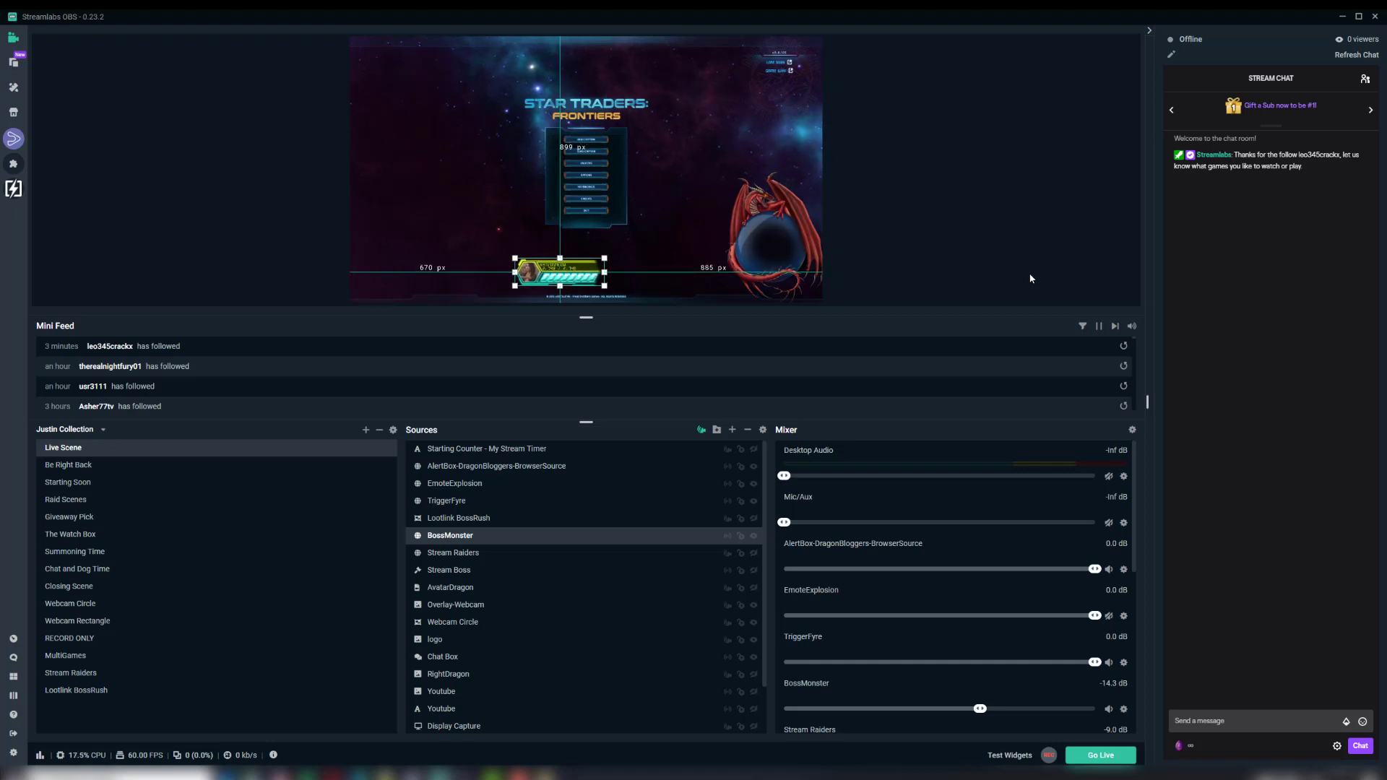
{"action": "key", "text": "Left"}
{"action": "key", "text": "Left"}
{"action": "key", "text": "Left"}
{"action": "key", "text": "Down"}
{"action": "key", "text": "Down"}
{"action": "key", "text": "Down"}
{"action": "key", "text": "Down"}
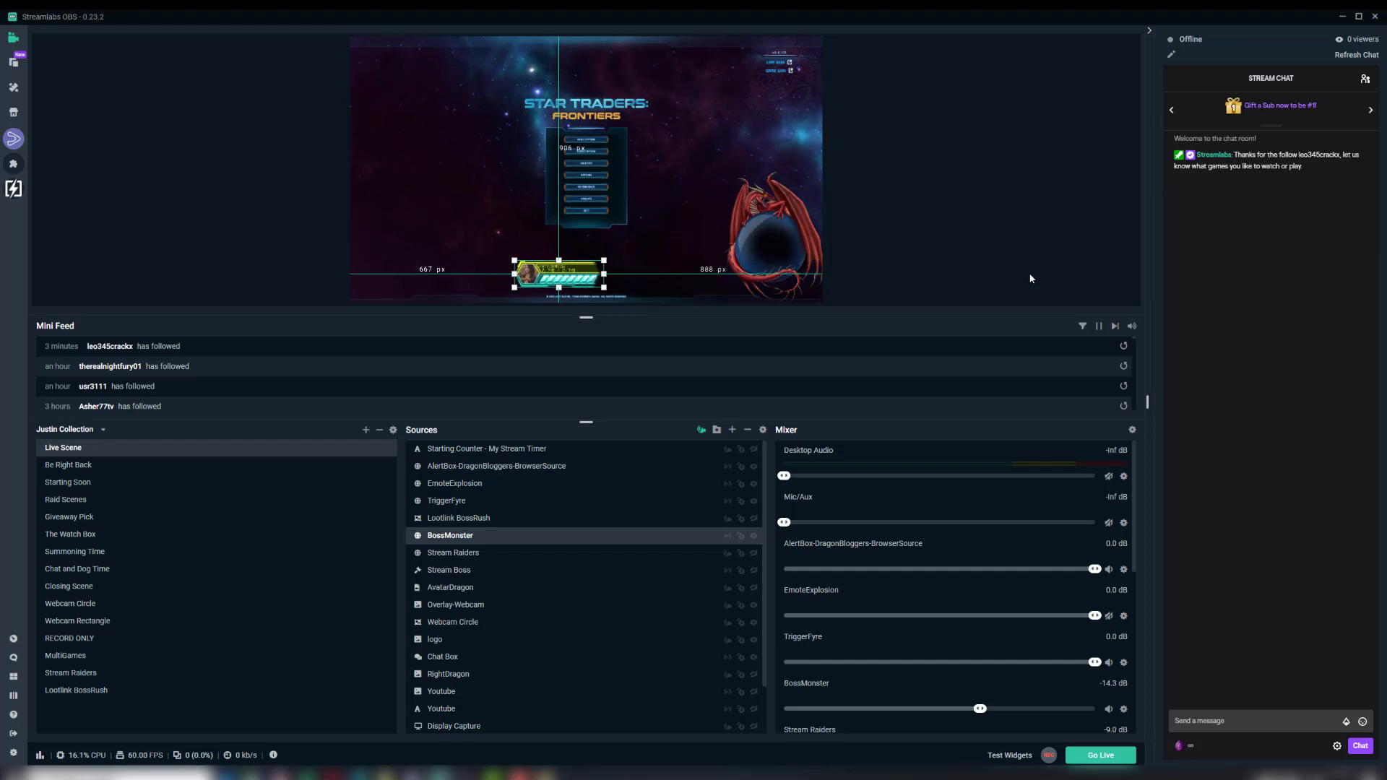
Step: Open the preview's options for locking and unlocking all sources
{"action": "right_click", "coordinate": [908, 208]}
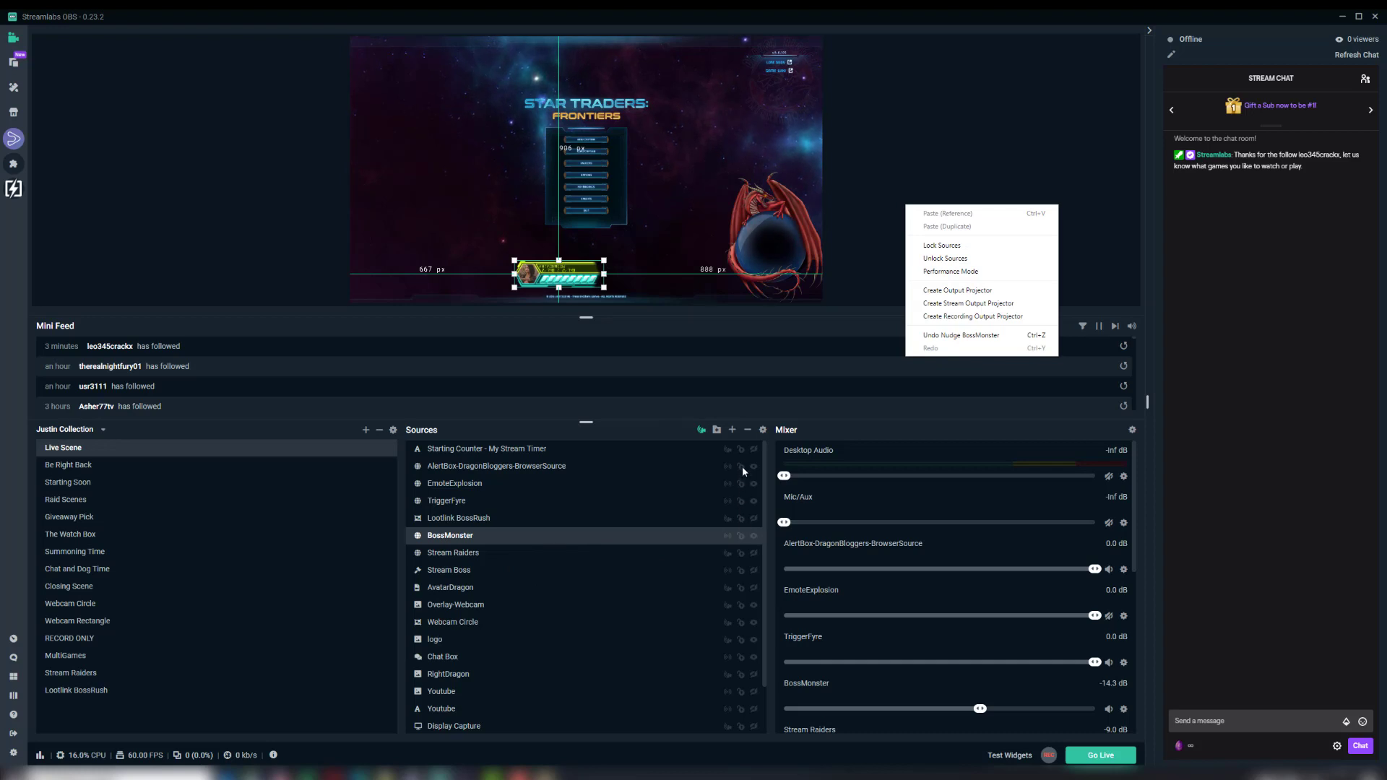
{"action": "left_click", "coordinate": [706, 358]}
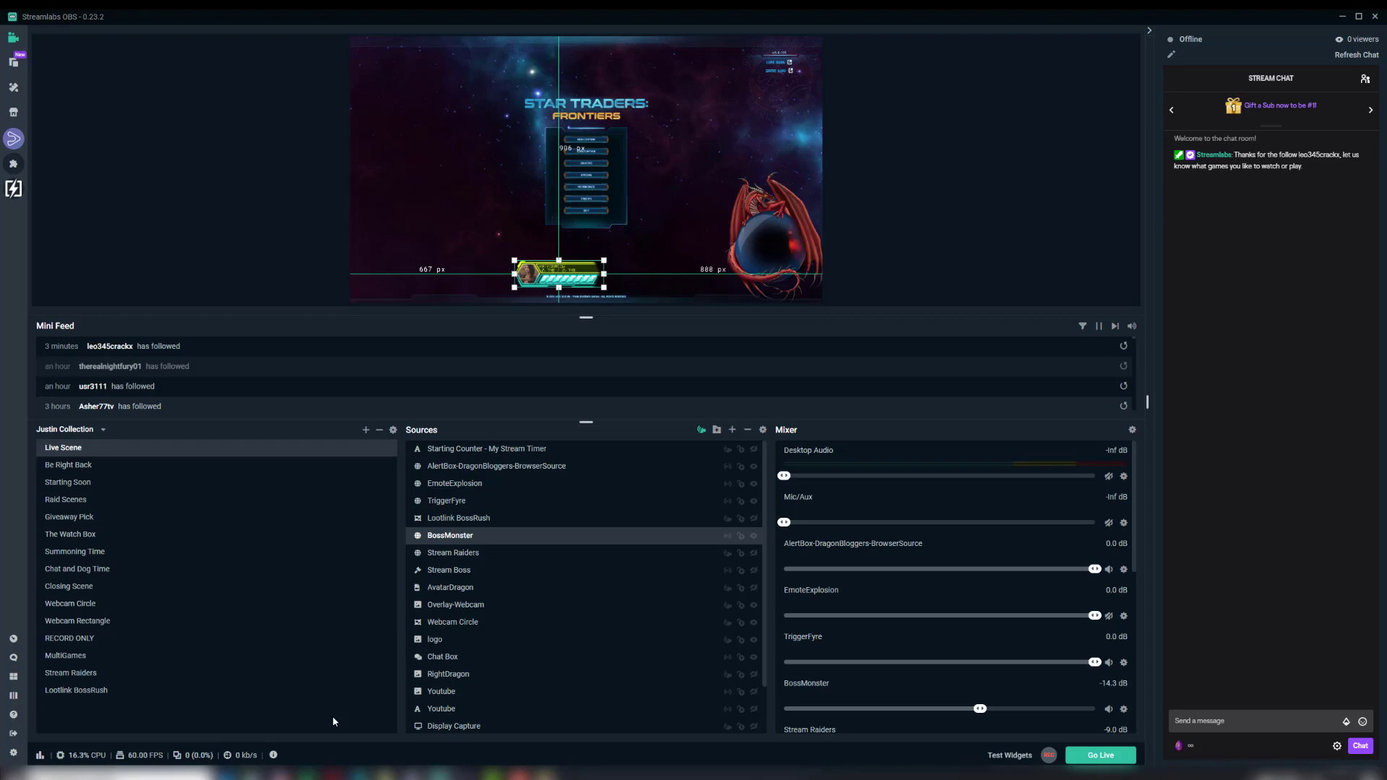
{"action": "right_click", "coordinate": [902, 209]}
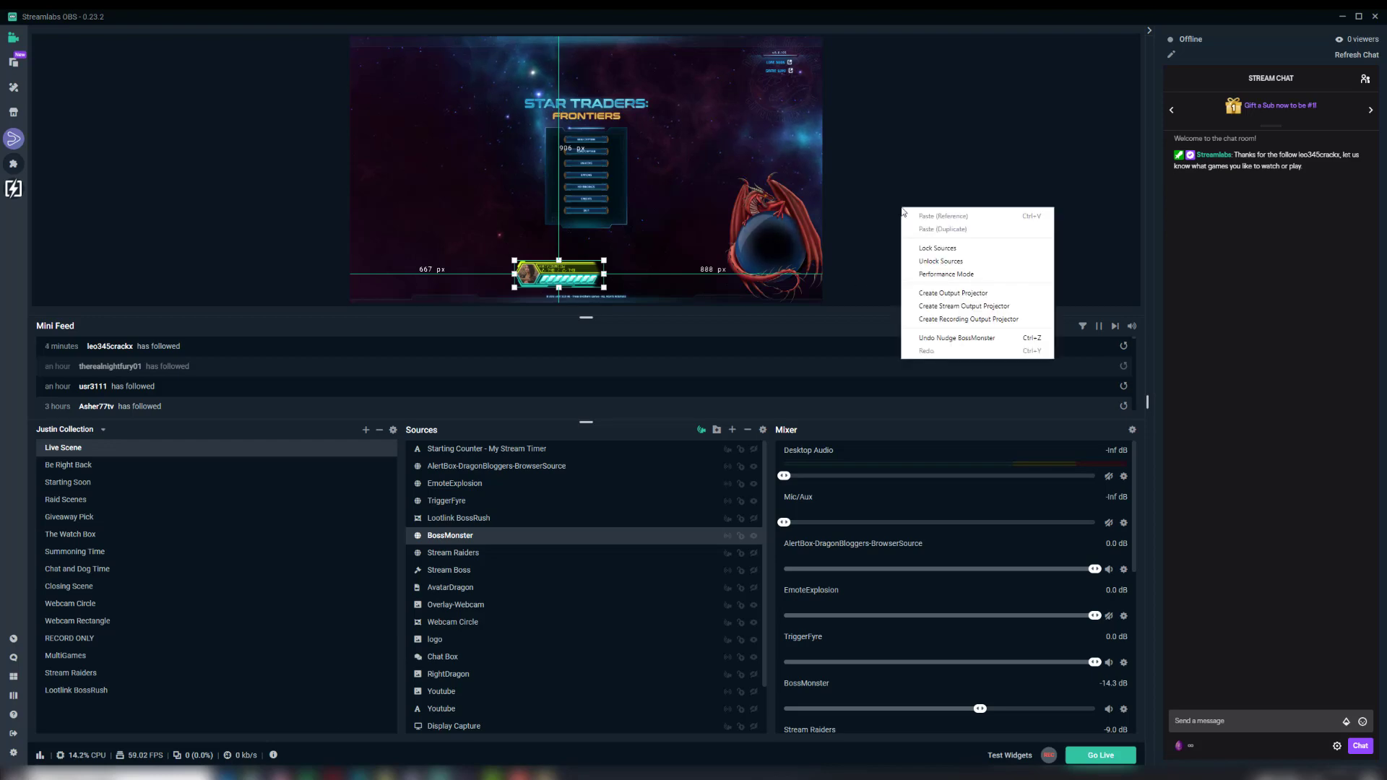